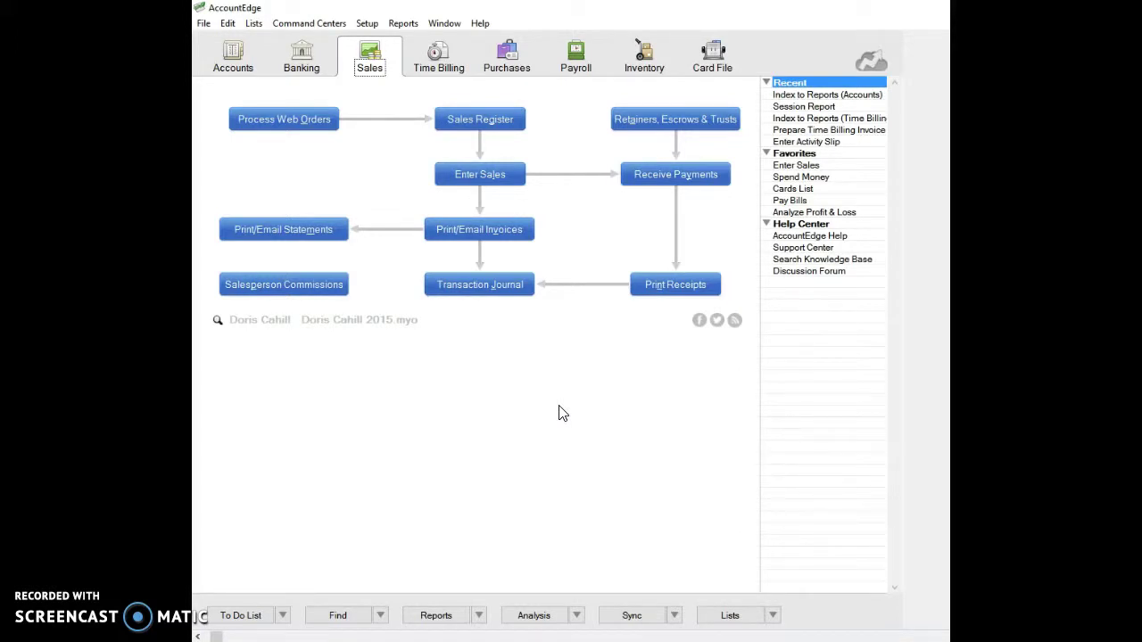
Go to File > Export Data > Sales > Time Billing Sales to reach the Export File settings
click(205, 24)
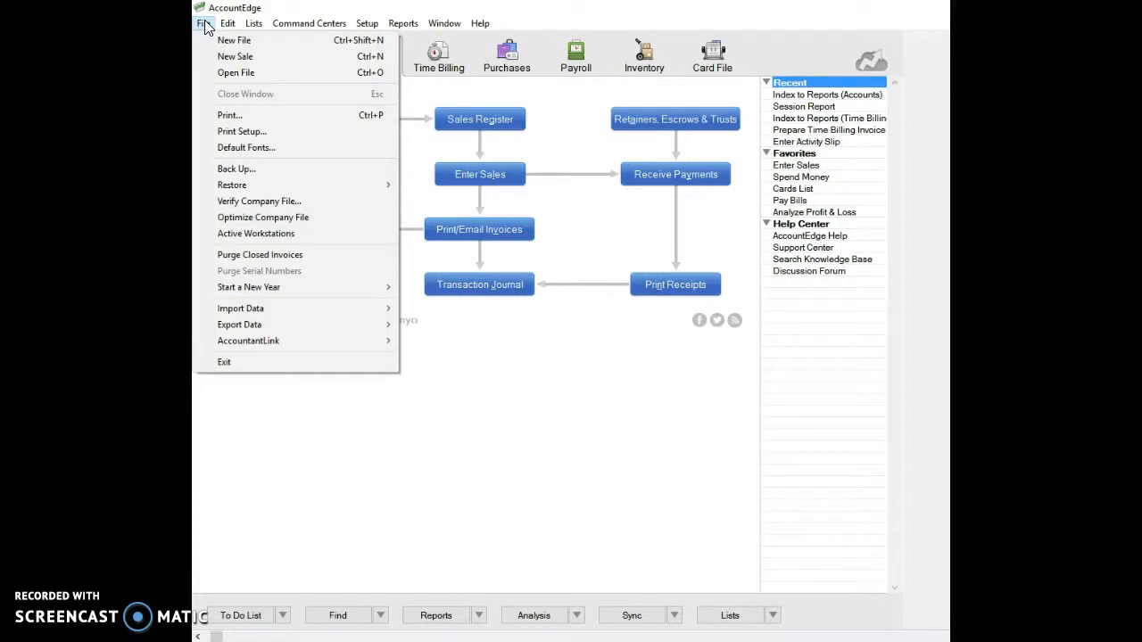
mouse_move(263, 327)
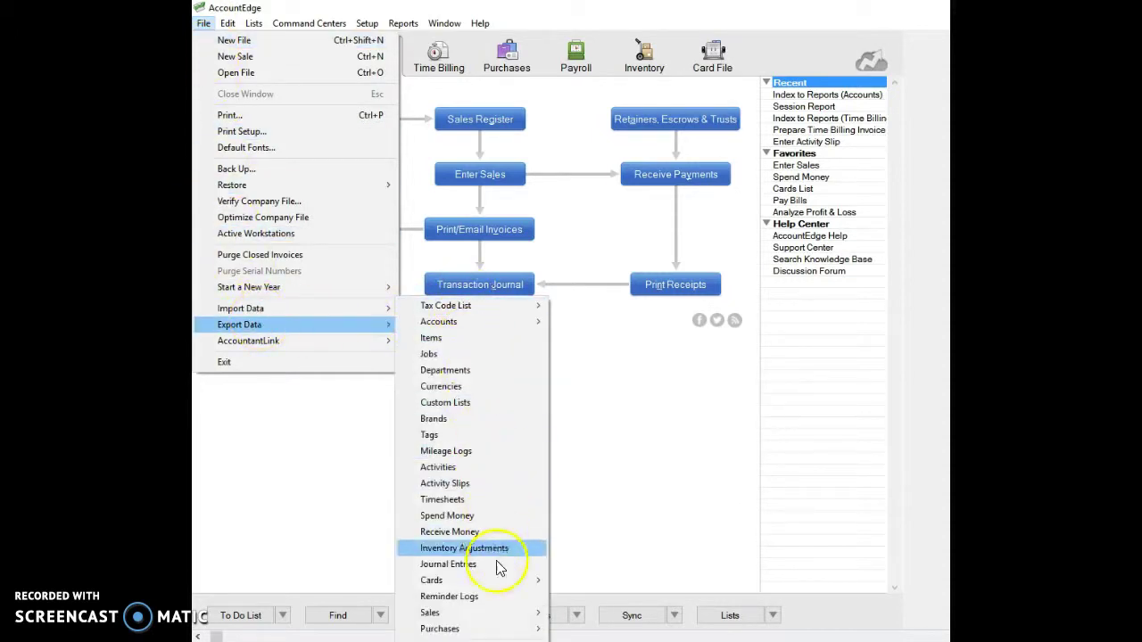
mouse_move(512, 616)
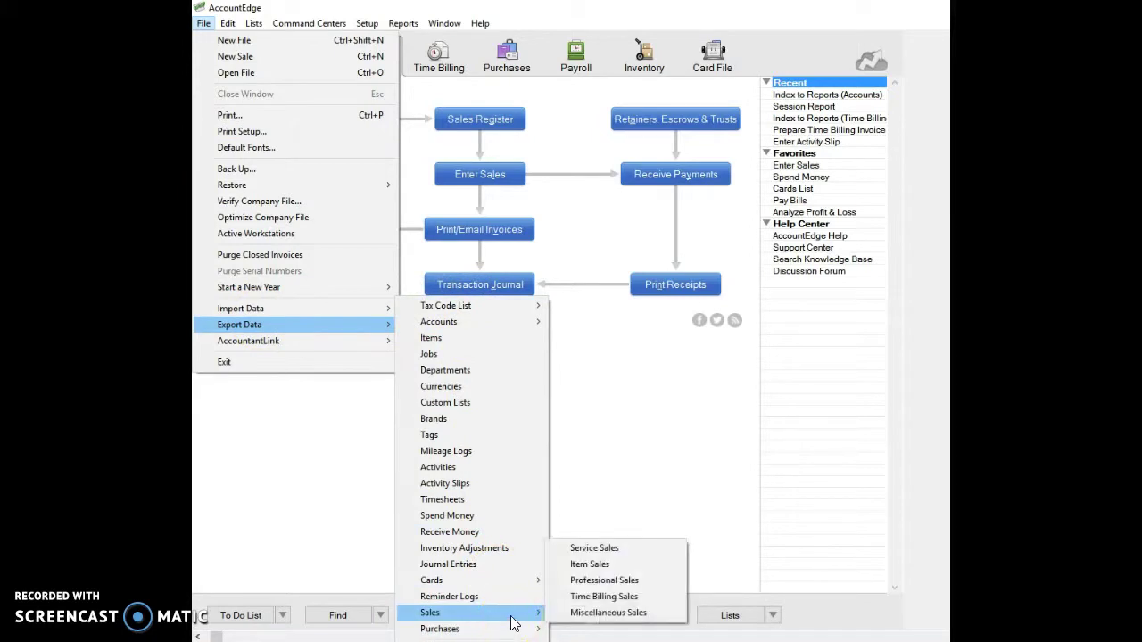
click(595, 601)
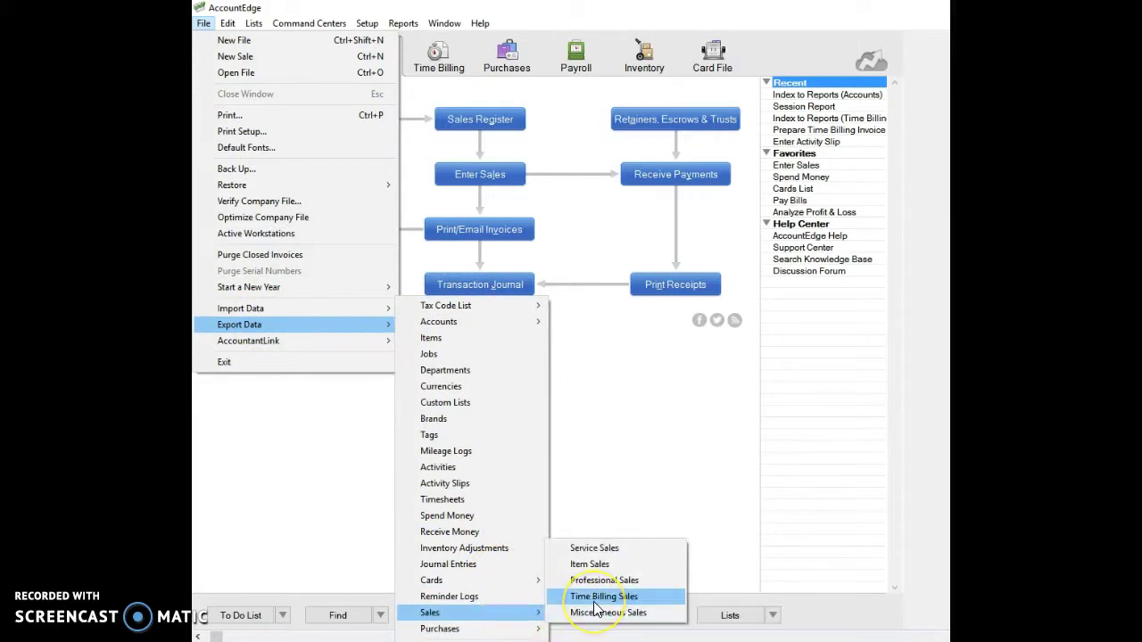
click(594, 599)
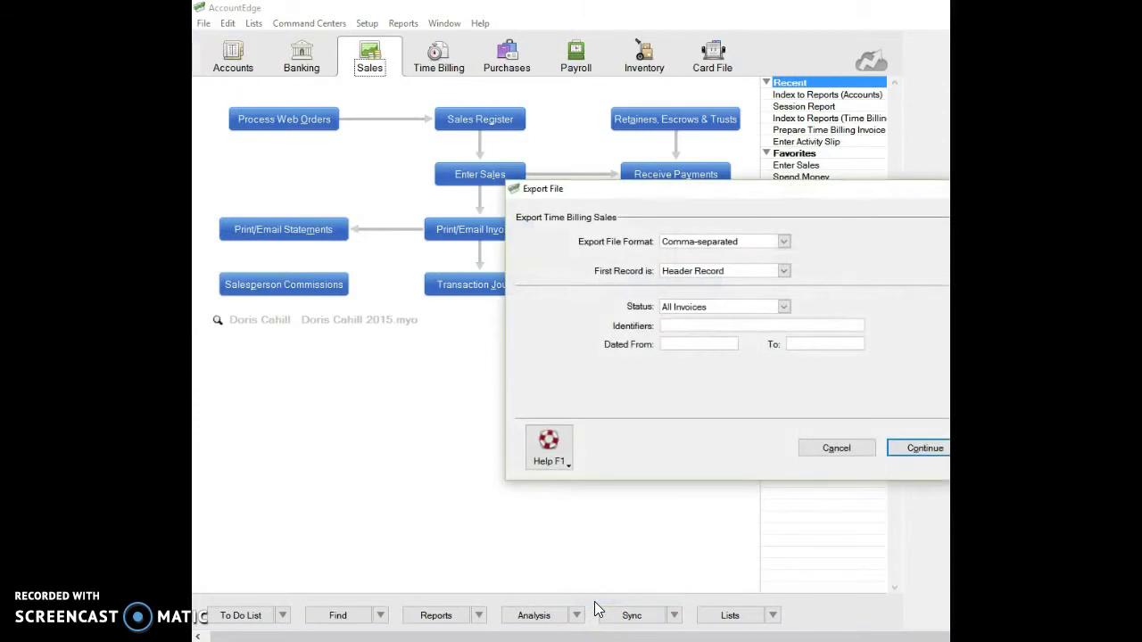
click(784, 244)
click(785, 243)
click(785, 243)
click(764, 268)
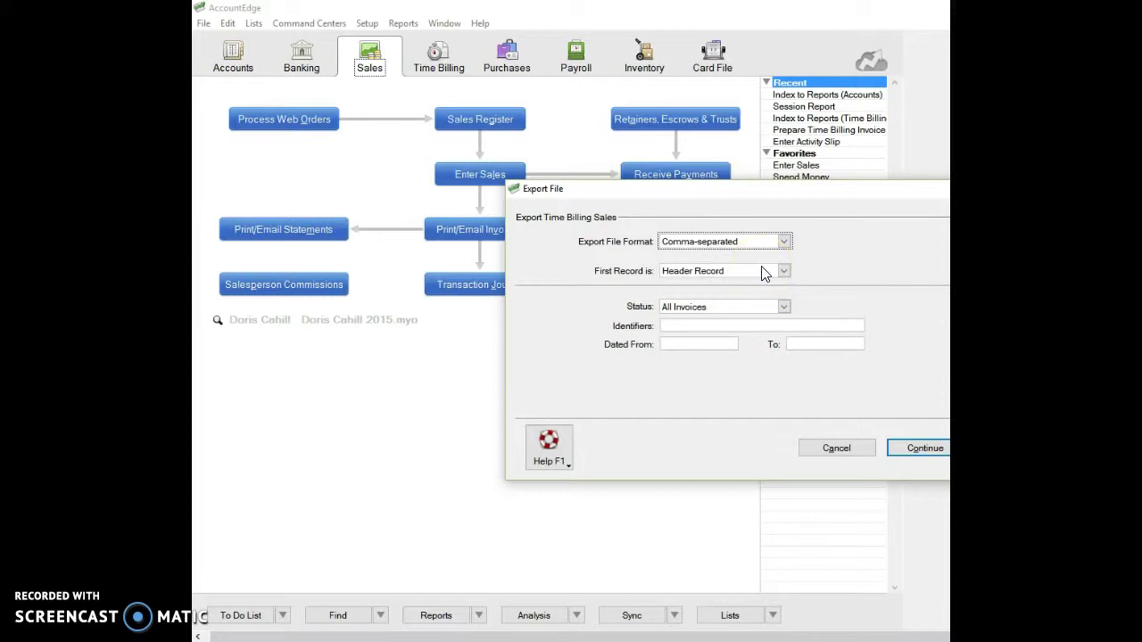
click(786, 275)
click(786, 269)
click(786, 268)
click(786, 269)
click(835, 281)
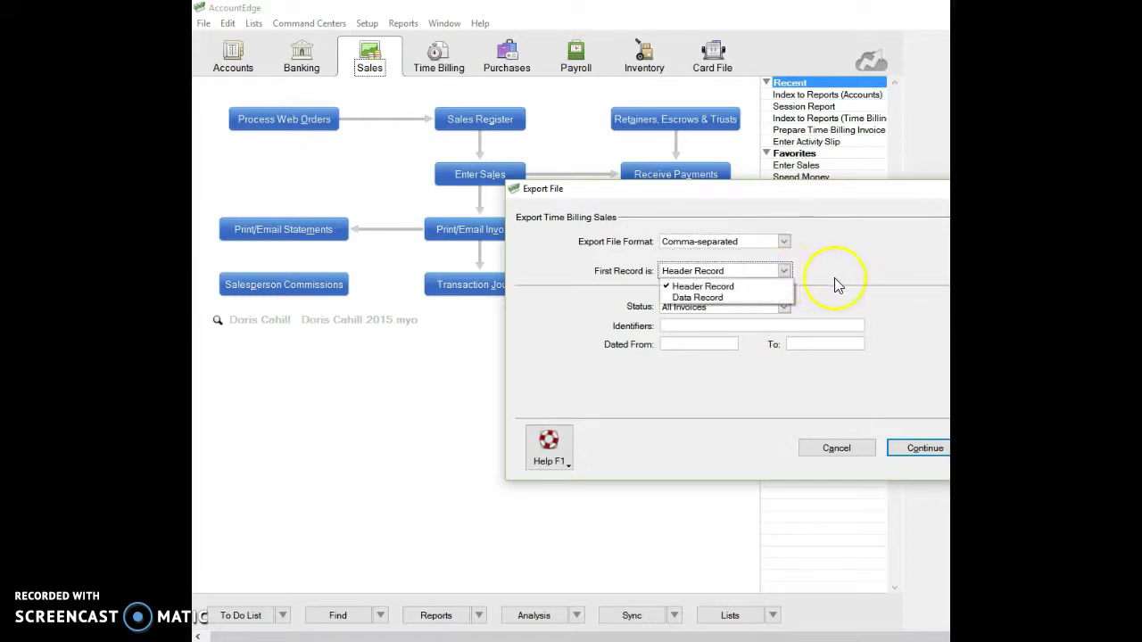
click(553, 318)
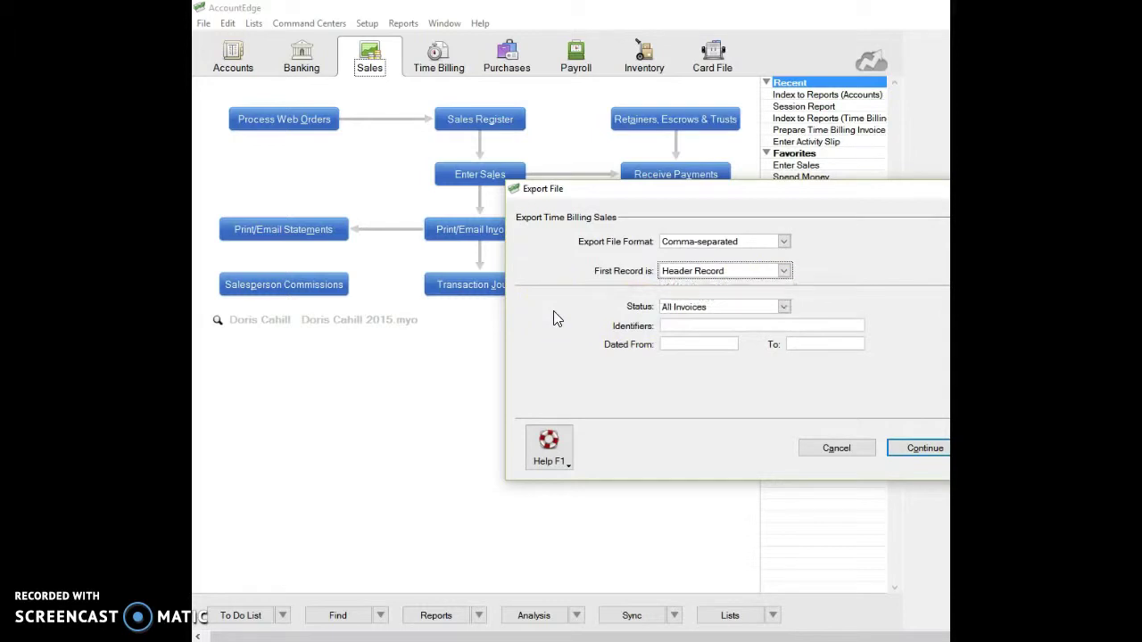
click(785, 306)
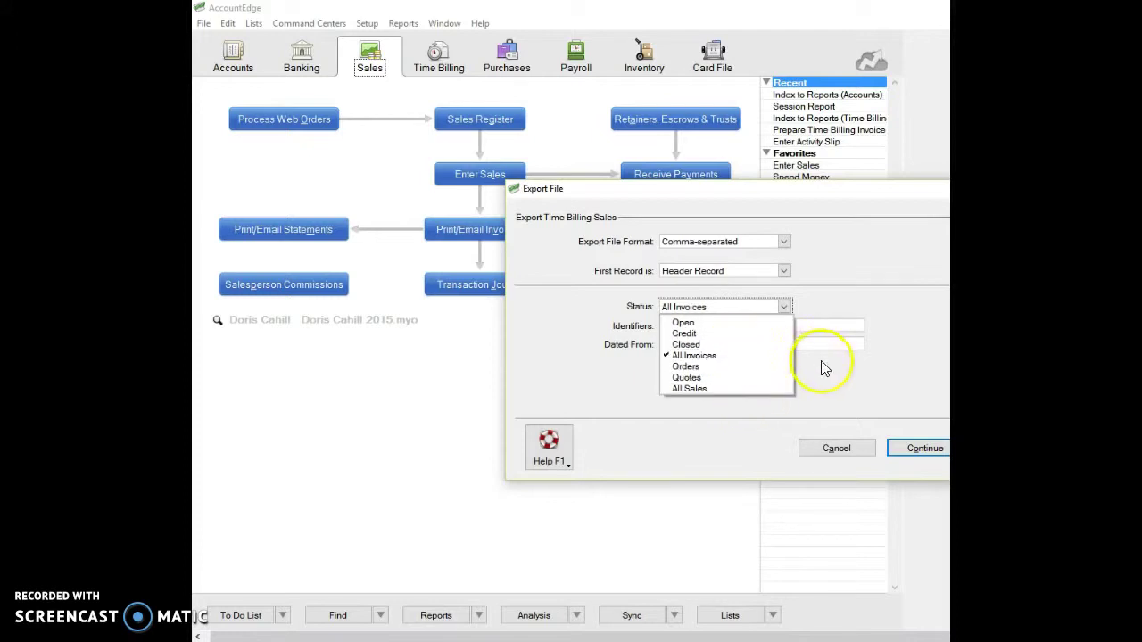
click(739, 356)
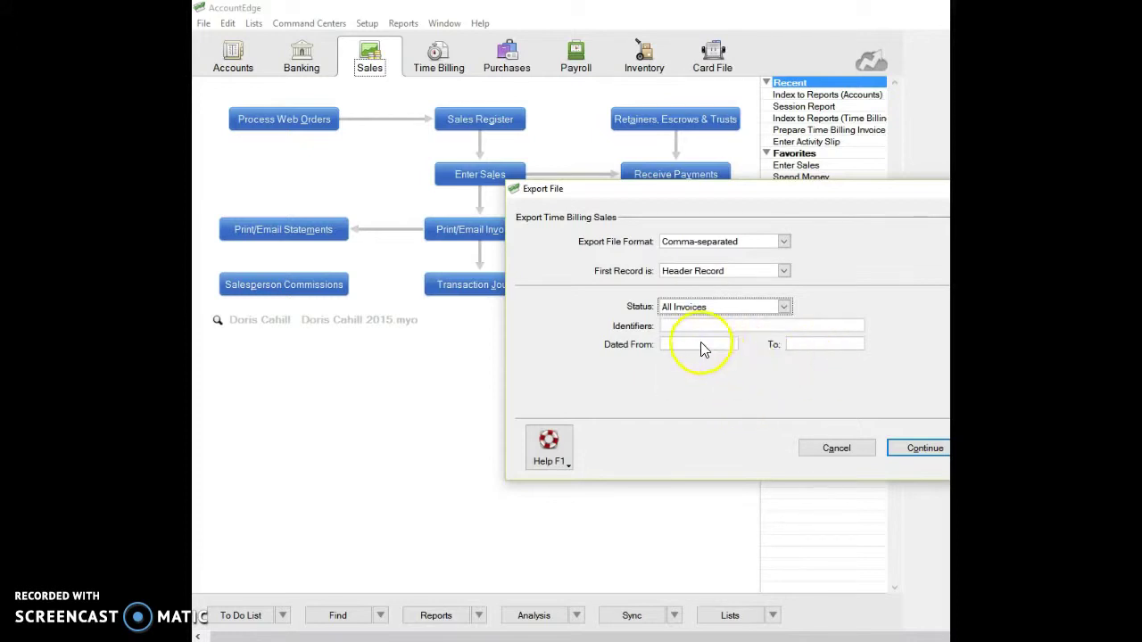
click(702, 345)
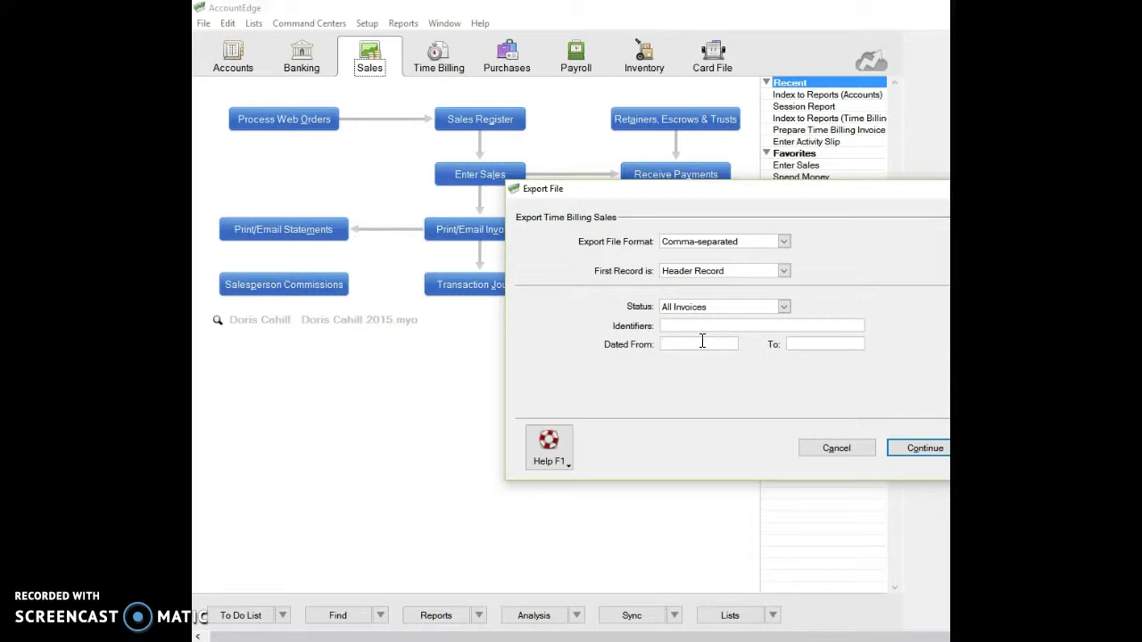
click(708, 324)
Continue to field selection and add Co./Last Name, First Name, Invoice #, Date, Customer PO as fields 1–5
click(725, 327)
click(919, 455)
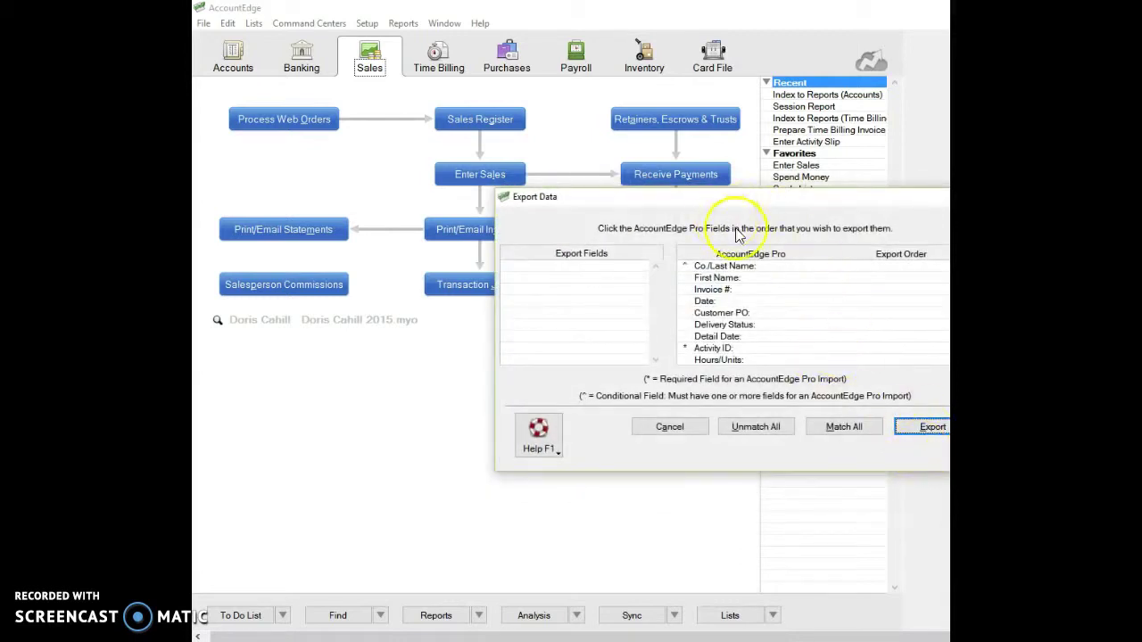
click(752, 268)
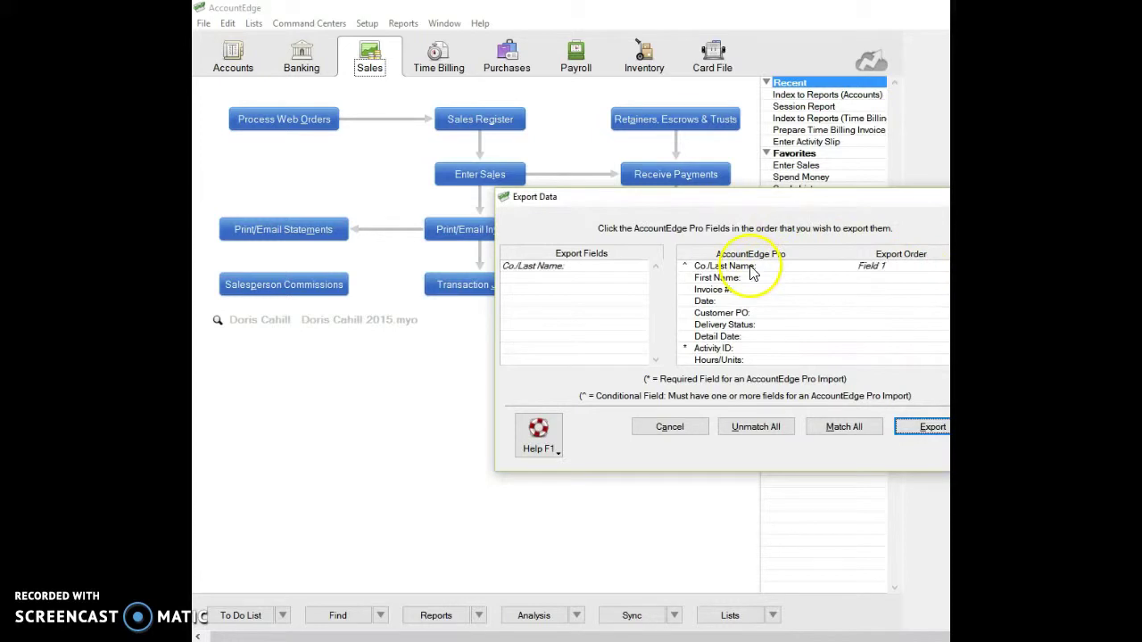
click(754, 278)
click(757, 290)
click(763, 302)
click(773, 314)
Match all remaining fields, clear and re-match them, then continue to saving the file
click(838, 432)
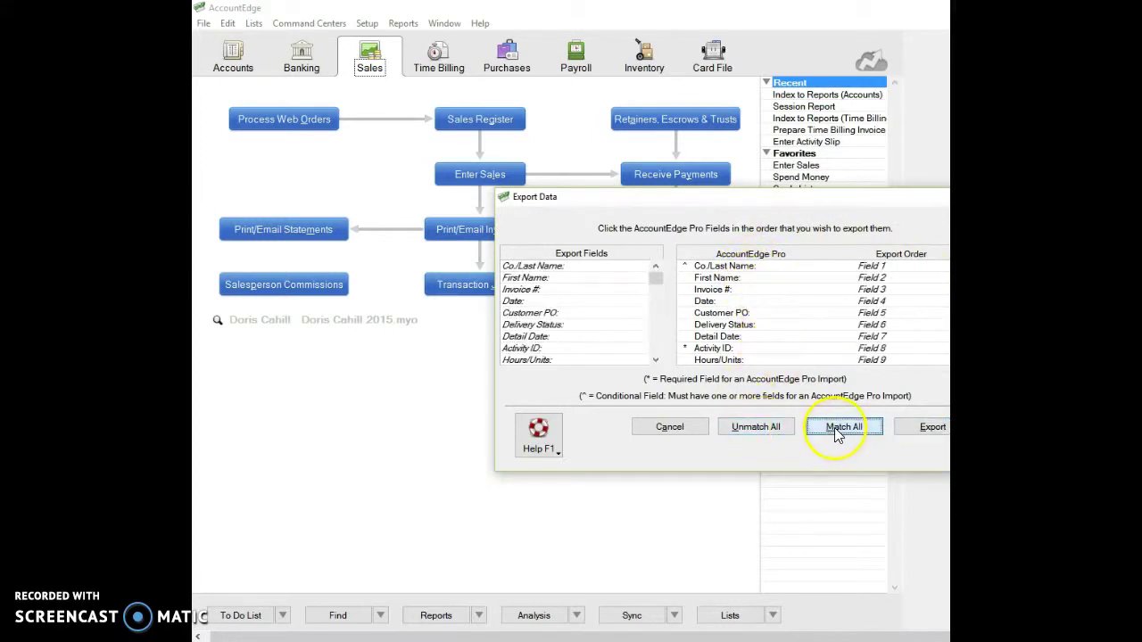
click(755, 429)
click(832, 435)
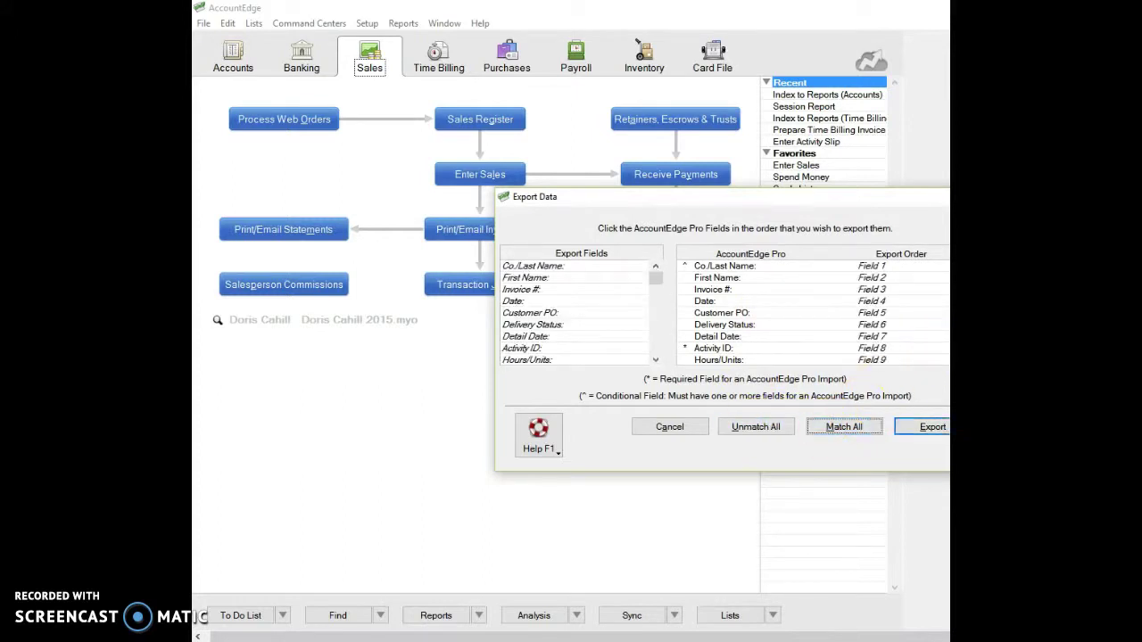
scroll(812, 312, down, 14)
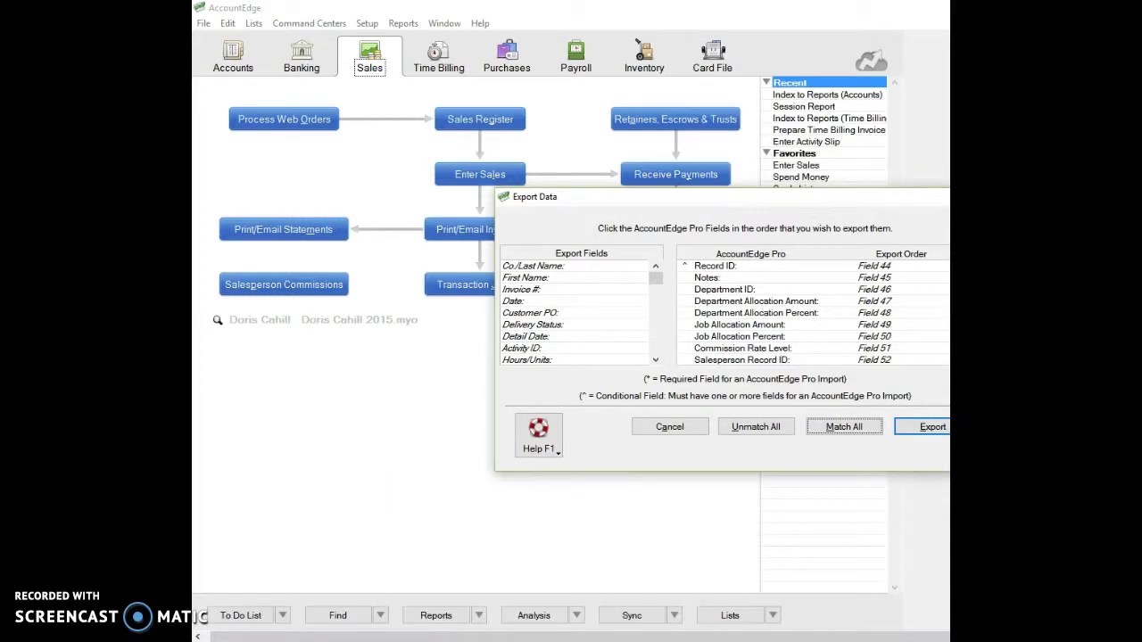
scroll(905, 344, up, 14)
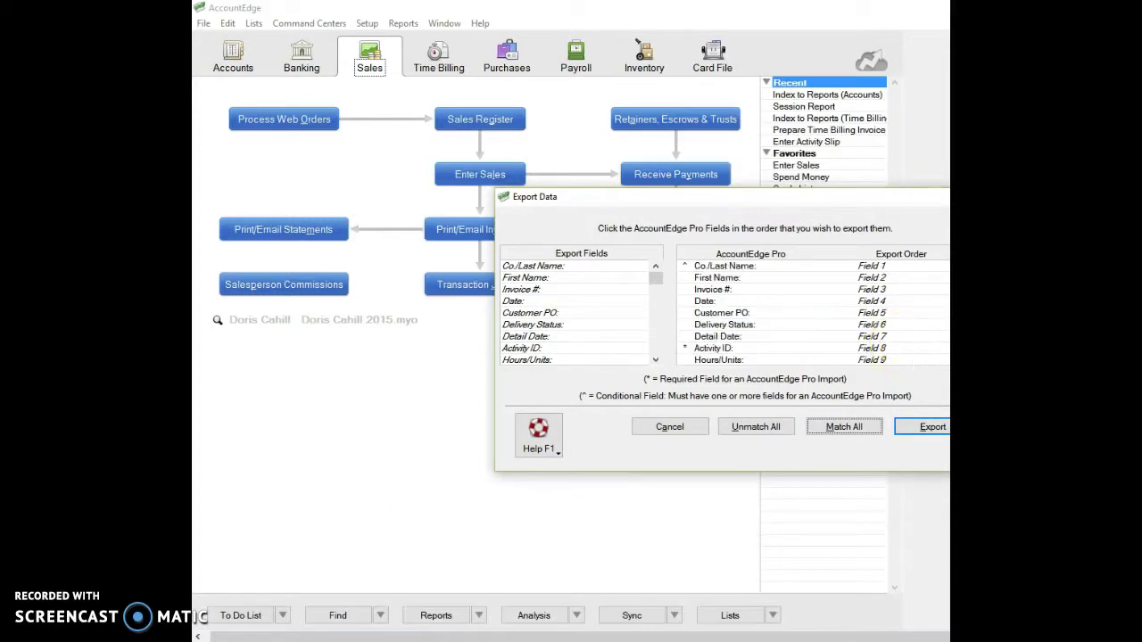
click(921, 432)
Save the comma-separated export as TBSALE, replacing the existing TBSALE.TXT
click(916, 429)
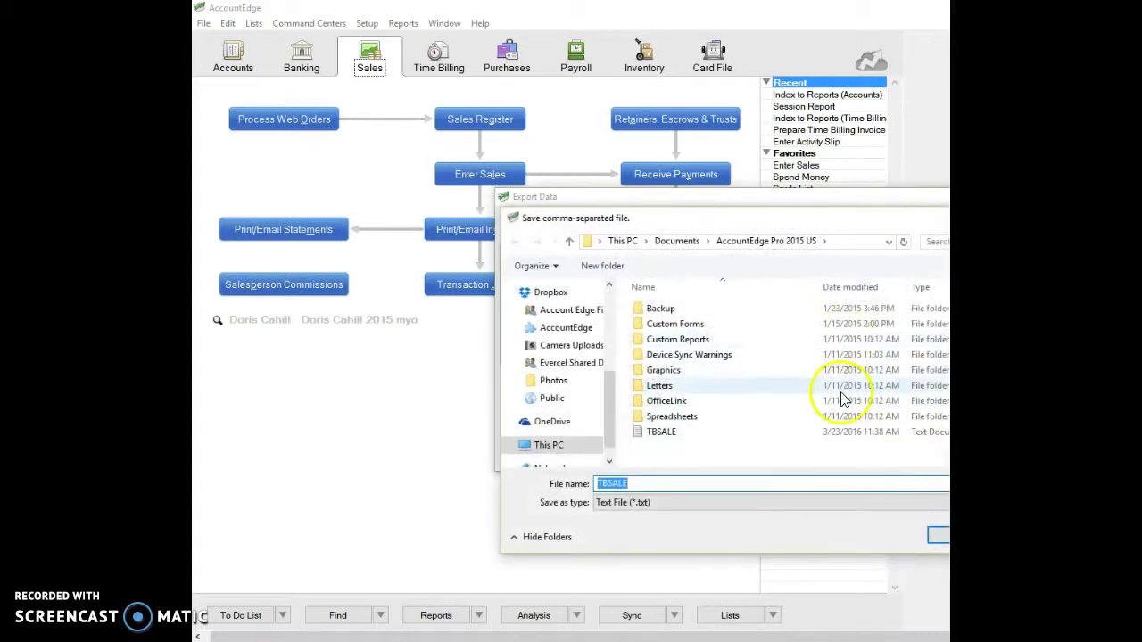
click(657, 434)
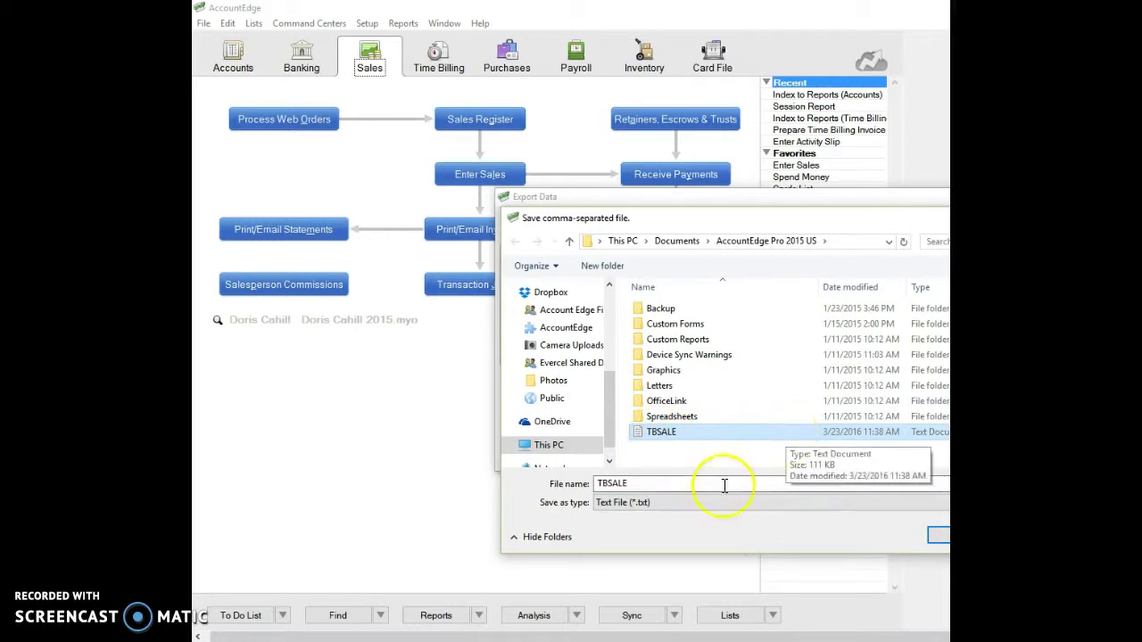
click(937, 539)
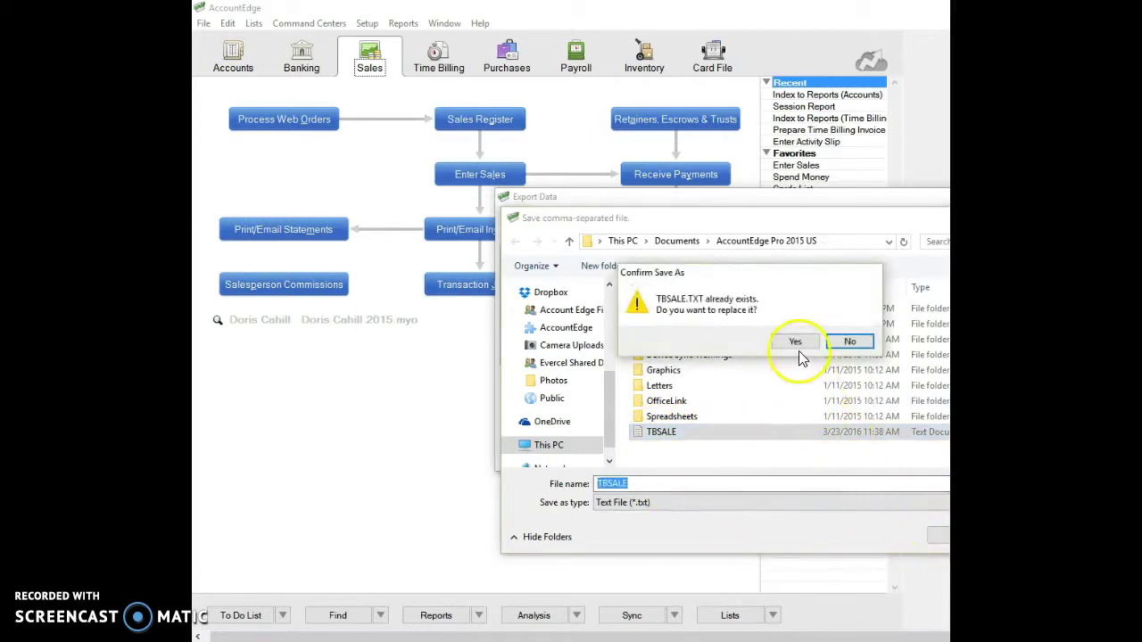
click(796, 342)
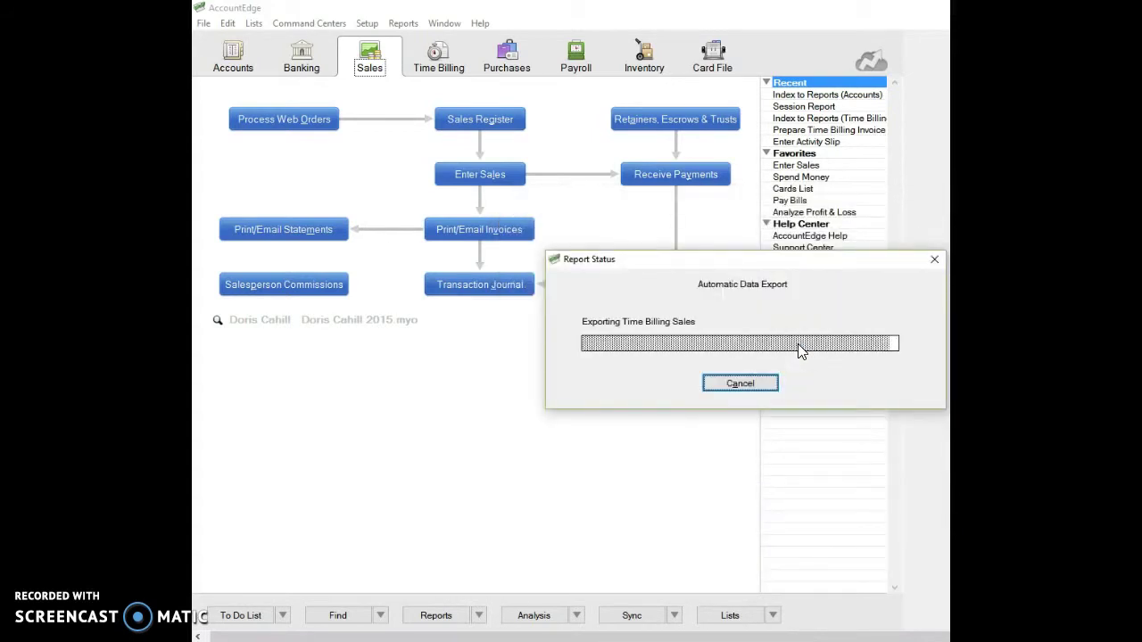
Bring up the folder holding the exported TBSALE file
click(219, 616)
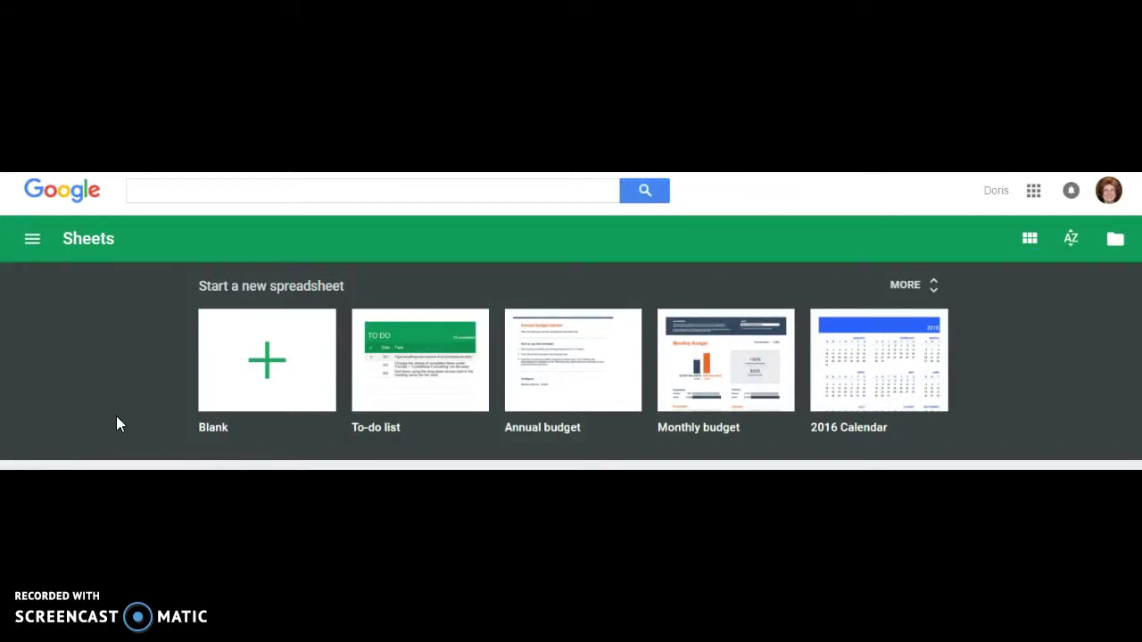
Create a blank spreadsheet and title it 'Sample Sales Import Monthly'
click(266, 356)
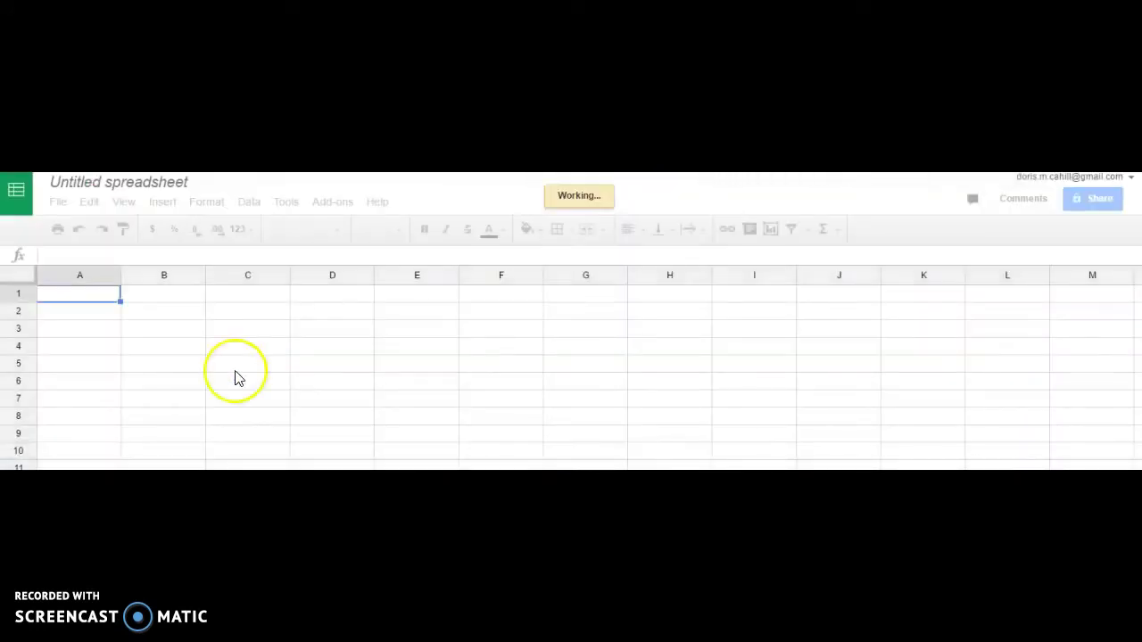
click(197, 182)
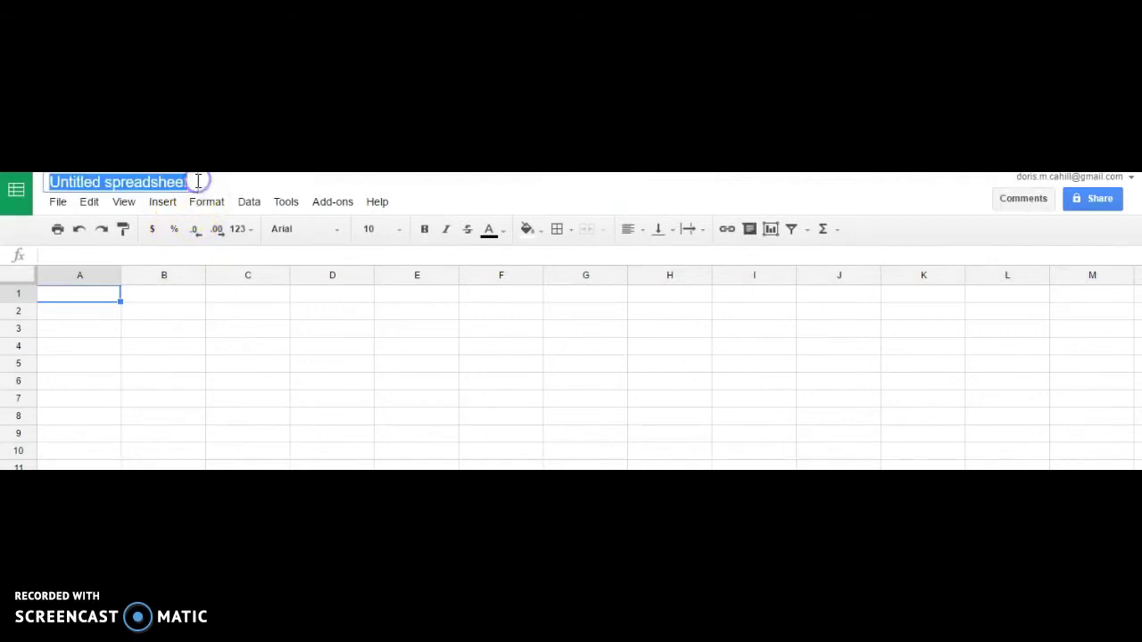
text(Sam)
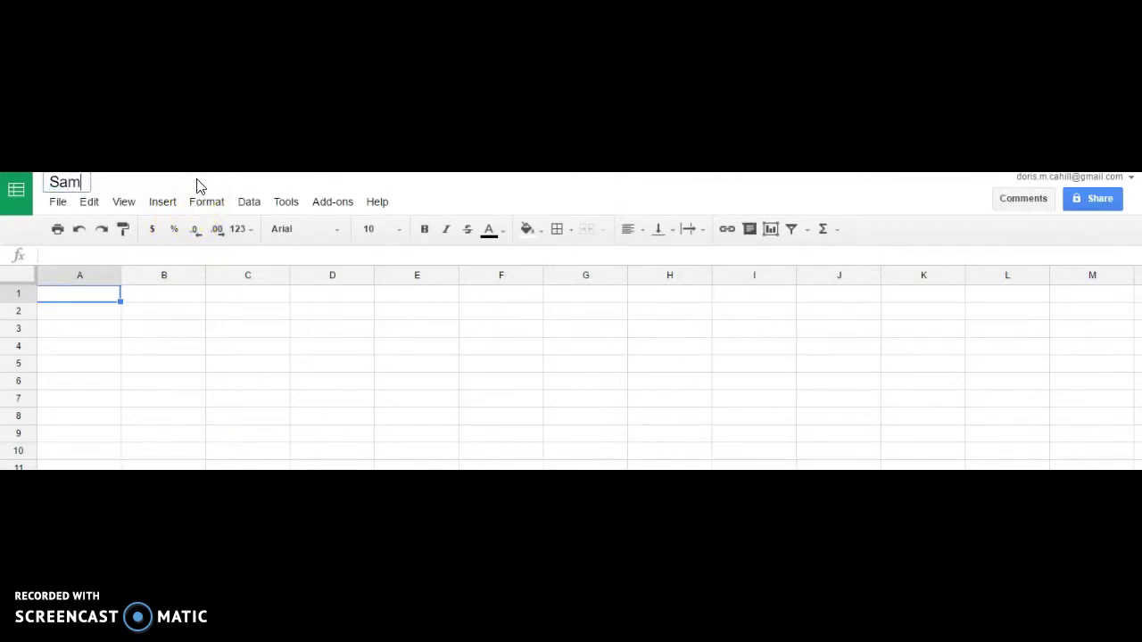
text(ple Sales Import Monthly)
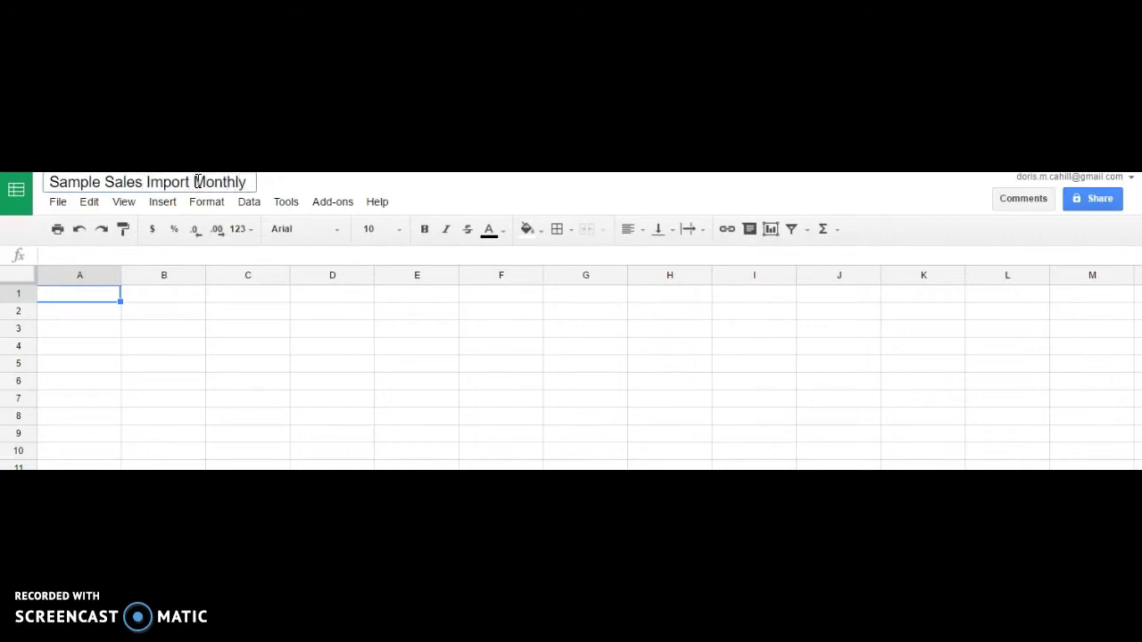
Use File > Import's Upload option to bring up the computer's file picker
click(56, 203)
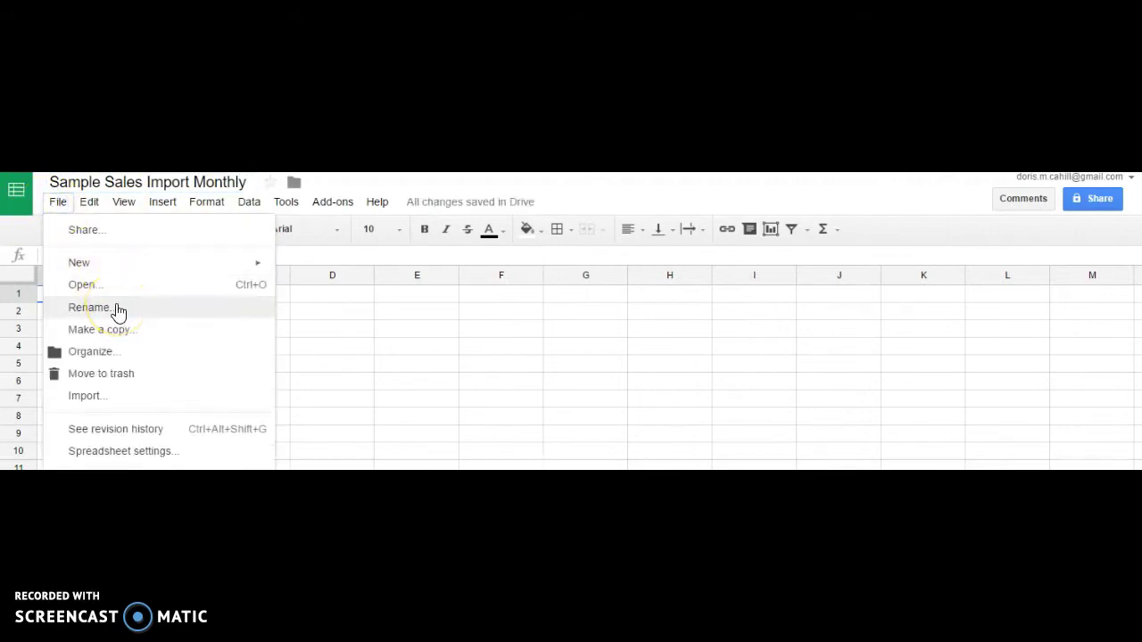
click(349, 401)
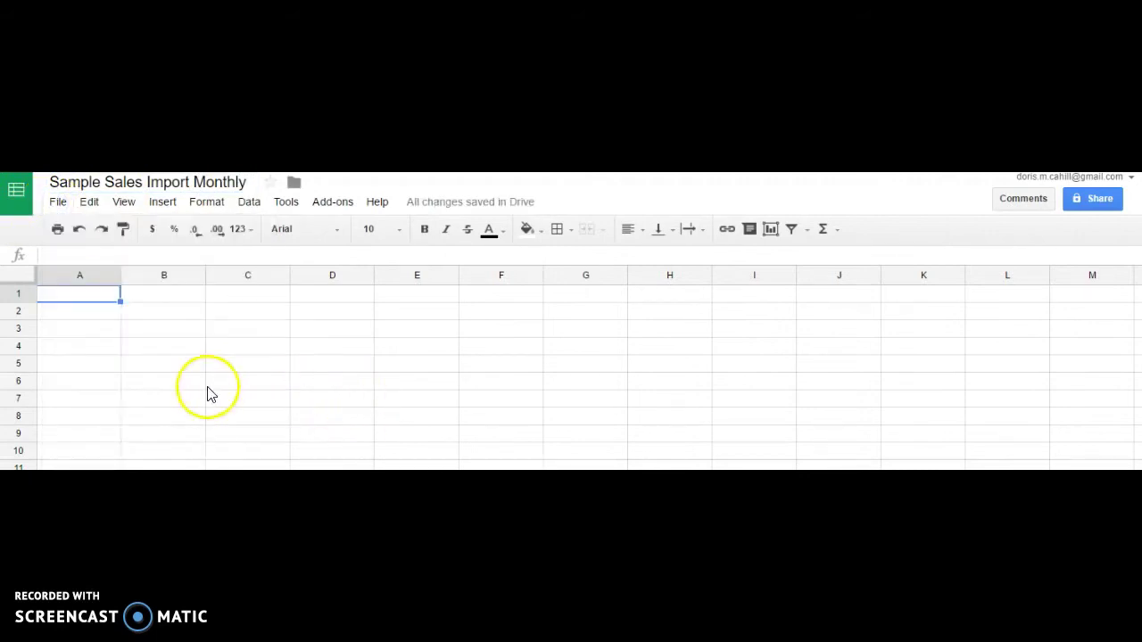
click(61, 203)
click(85, 396)
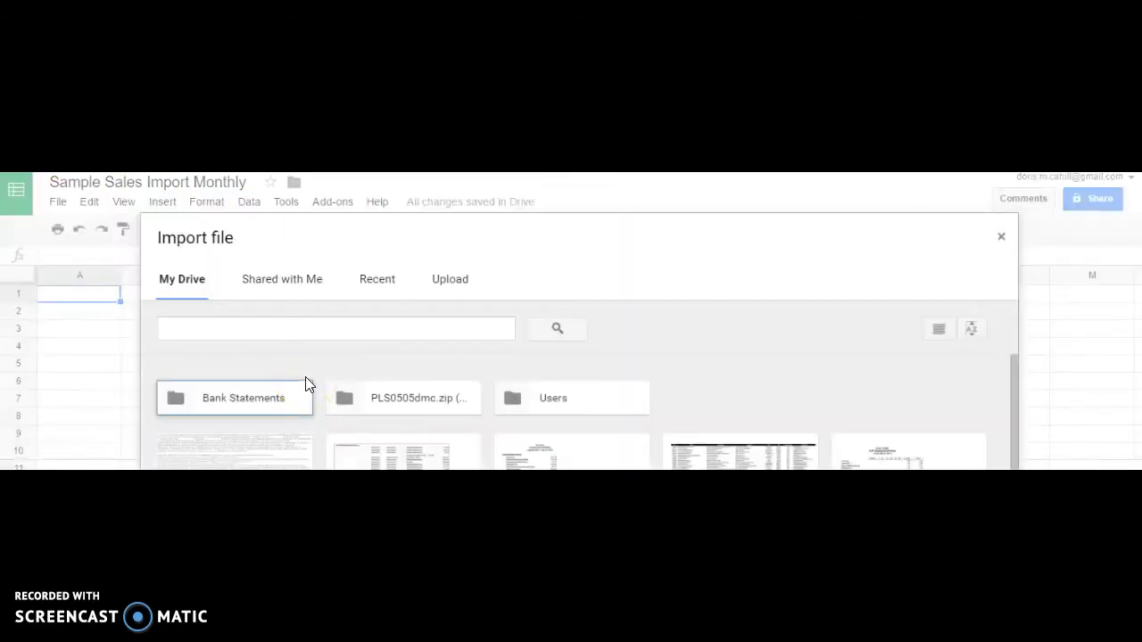
click(450, 285)
click(450, 286)
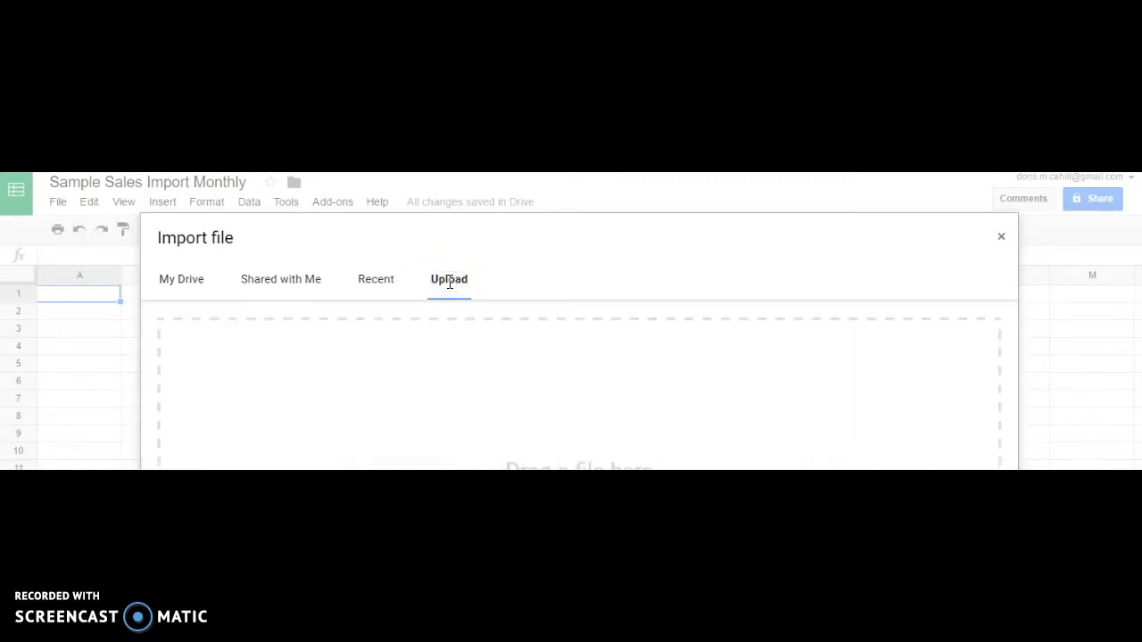
click(450, 284)
click(562, 491)
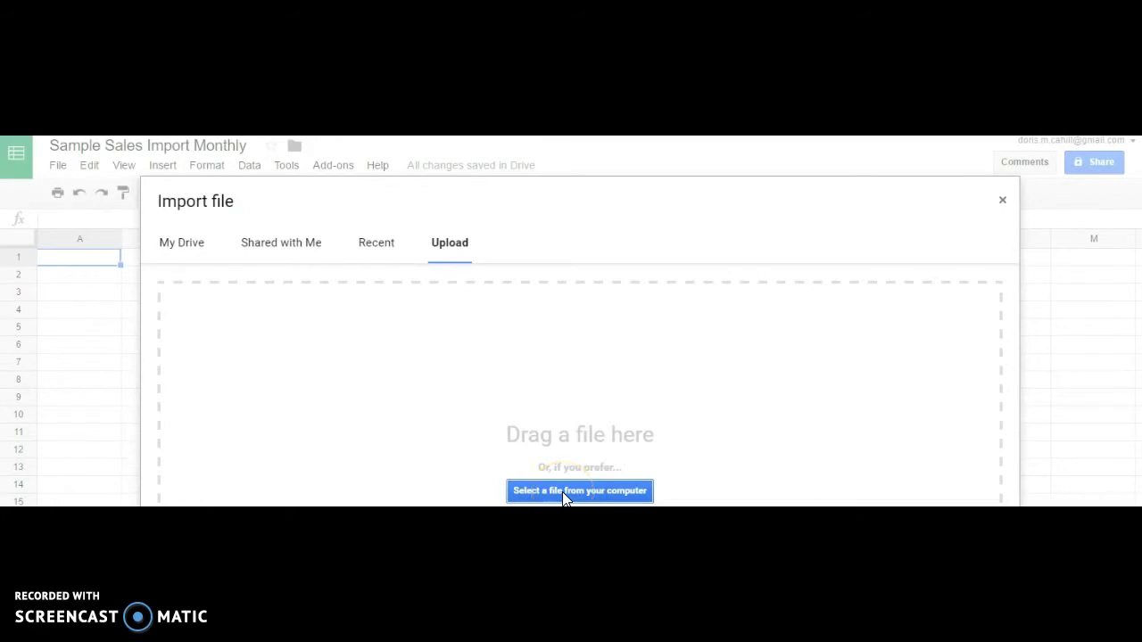
click(563, 441)
Upload TBSALE from the AccountEdge Pro 2015 US folder
click(571, 491)
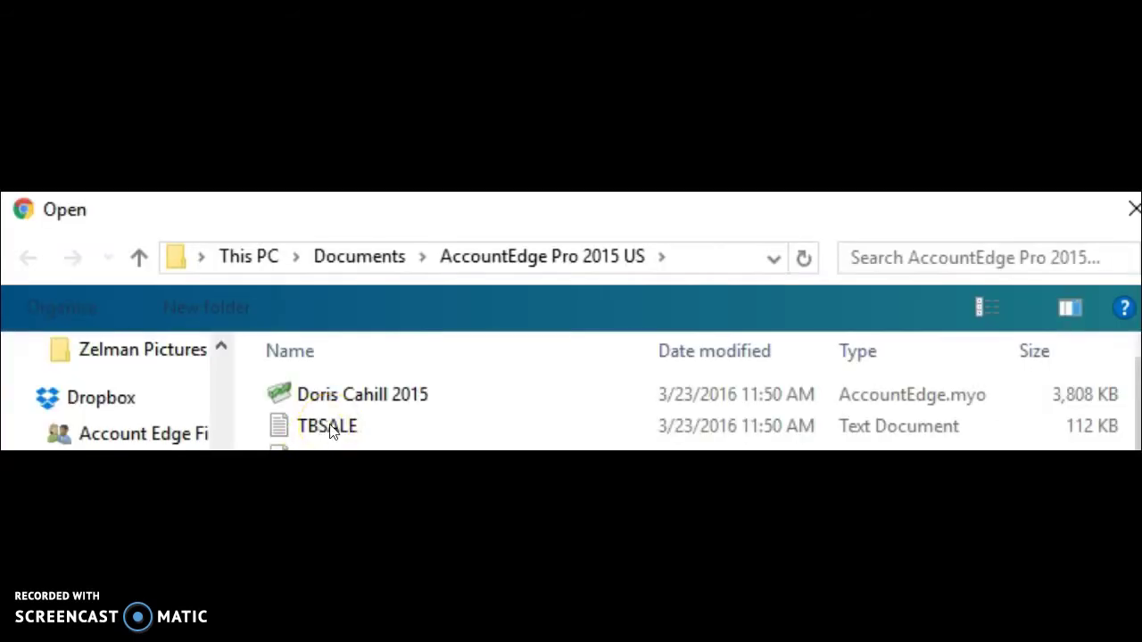
click(513, 296)
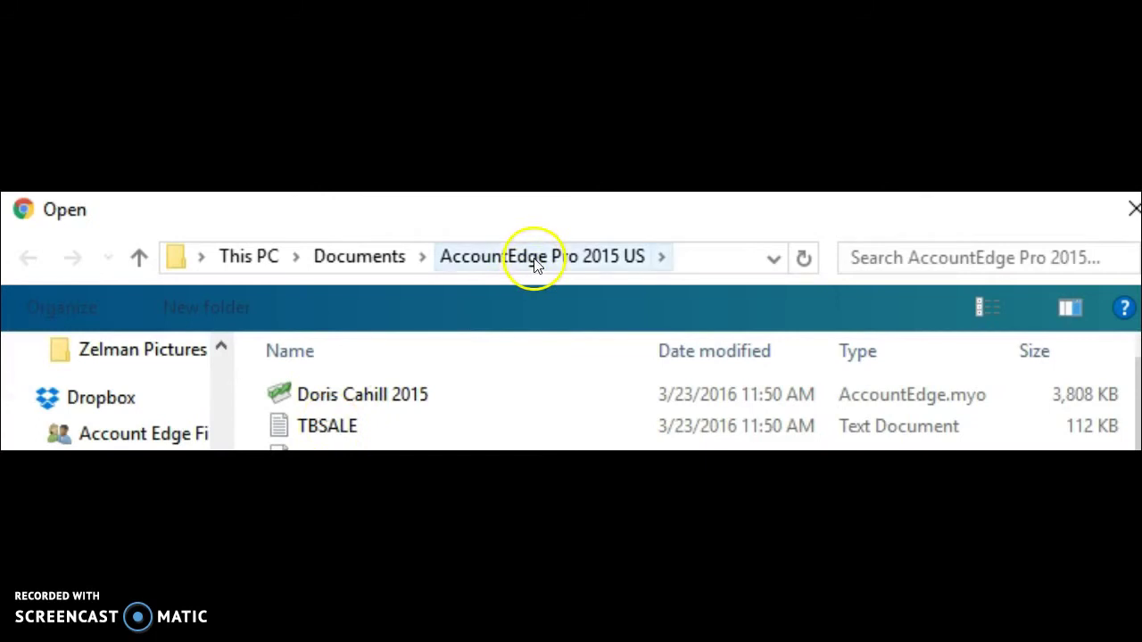
double_click(347, 432)
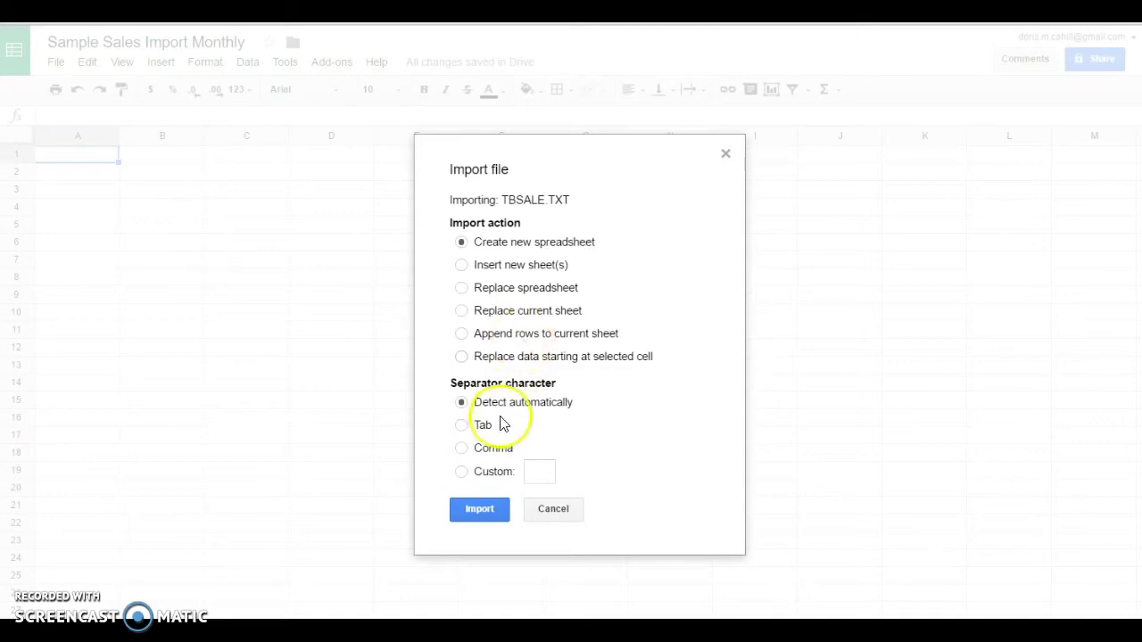
Import TBSALE.TXT as a new spreadsheet with Comma as the separator character
click(462, 449)
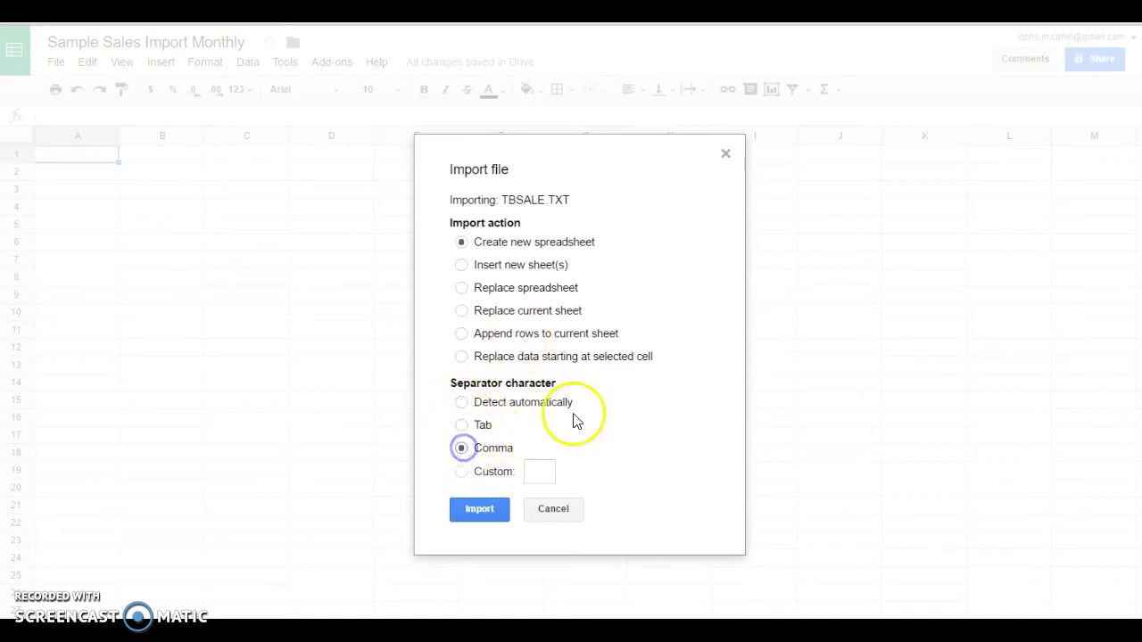
click(491, 449)
click(490, 509)
click(470, 511)
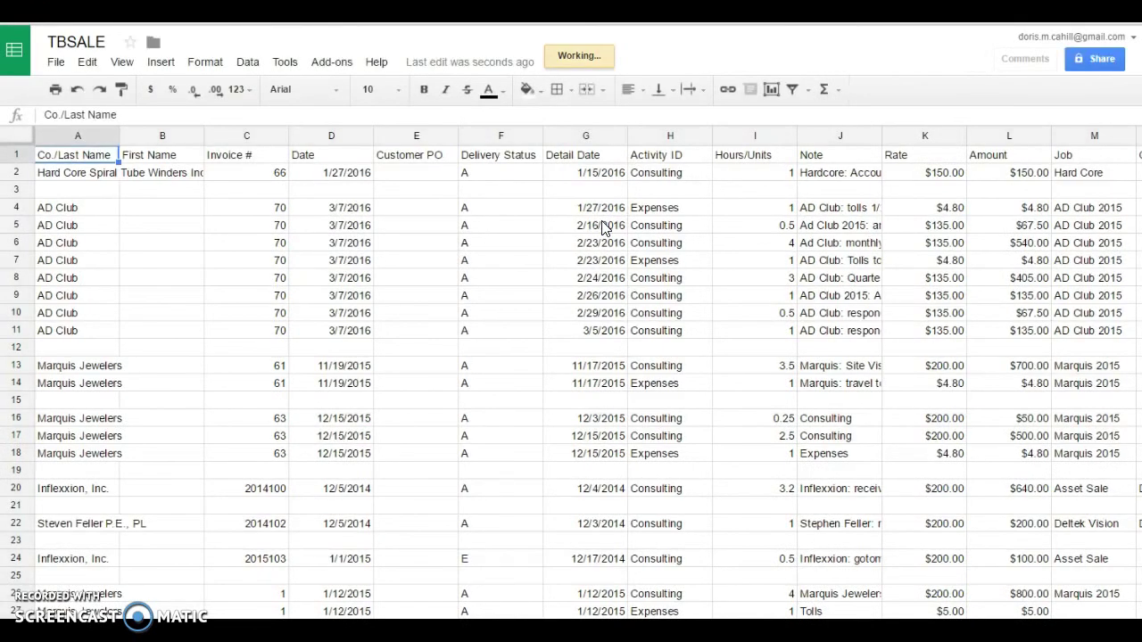
Open the newly created TBSALE spreadsheet from the import confirmation
click(467, 225)
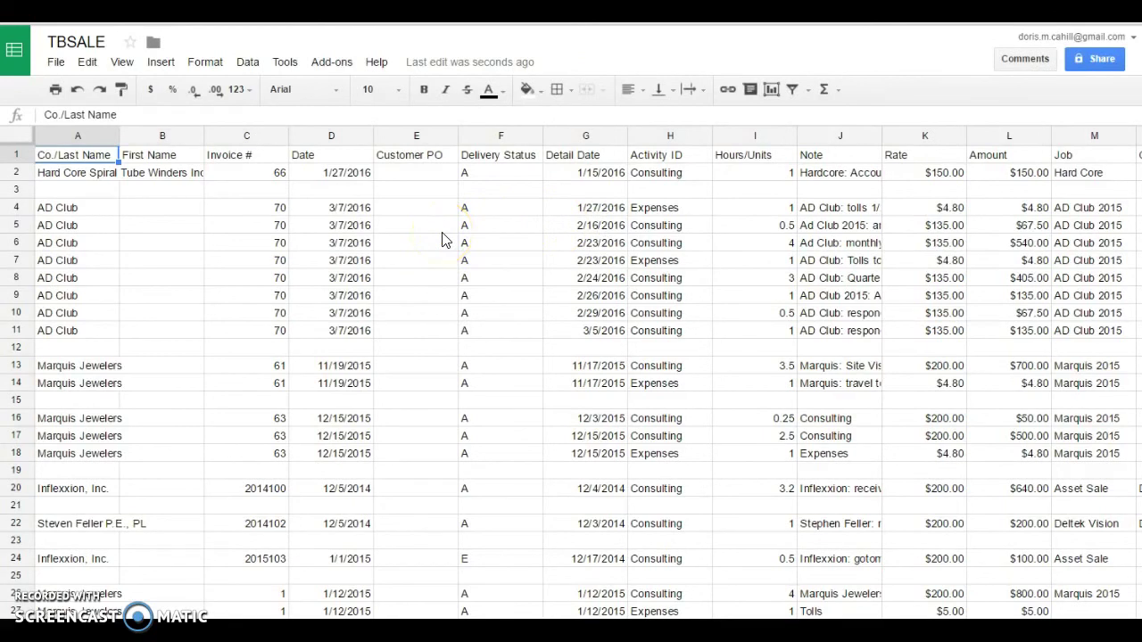